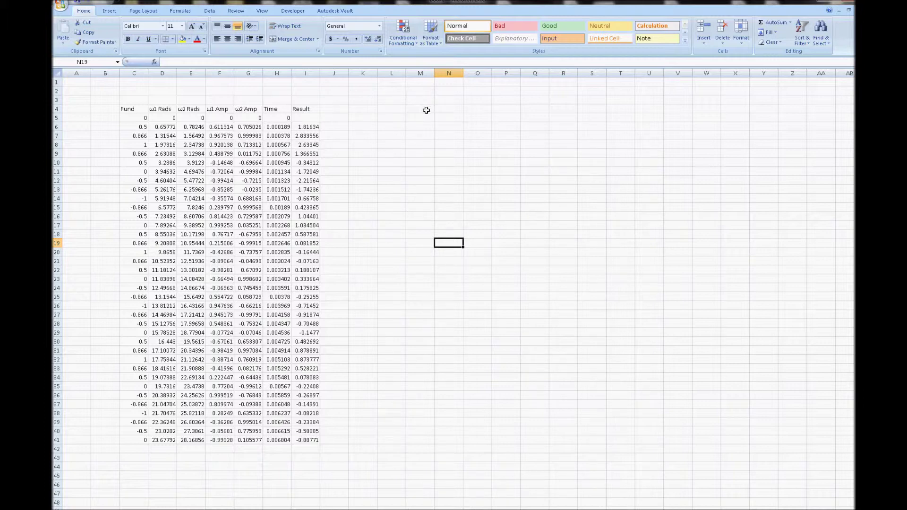
Label cell M4 "Time" and enter the starting value 0.000189 in M5
{"action": "left_click", "coordinate": [426, 110]}
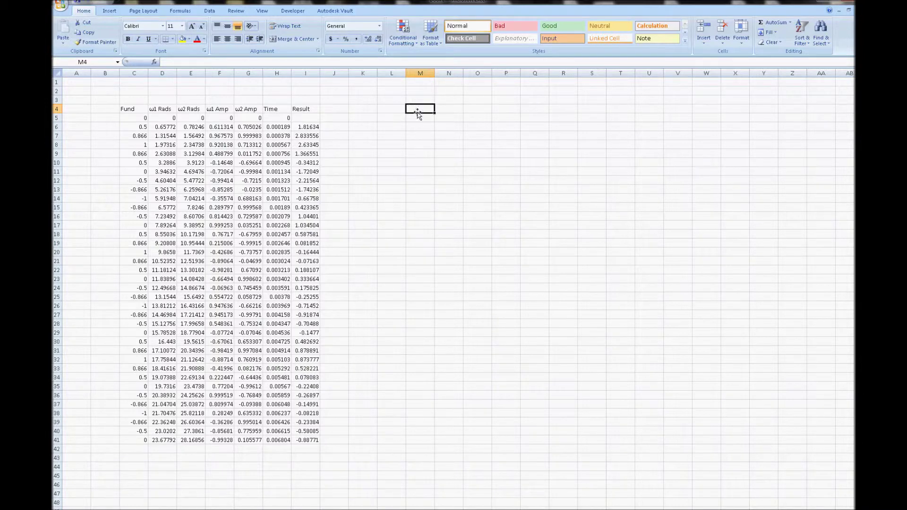
{"action": "type", "text": "Time"}
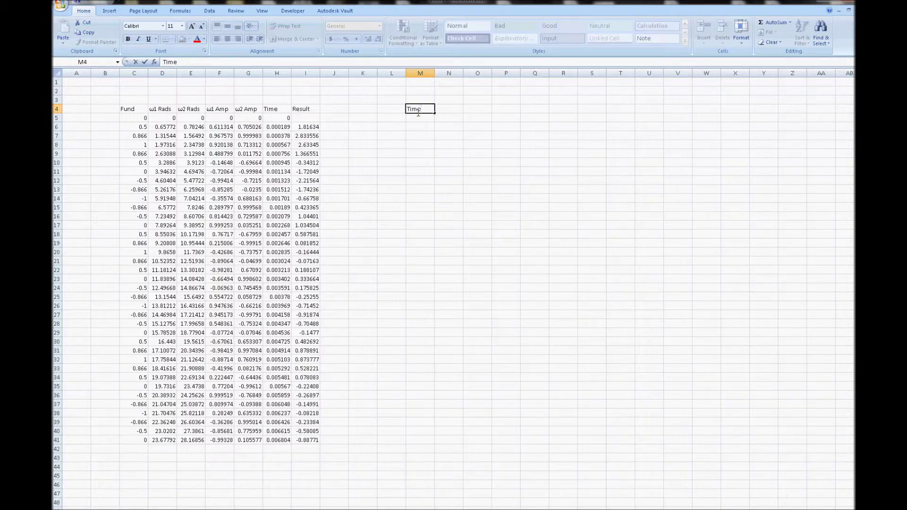
{"action": "left_click", "coordinate": [417, 120]}
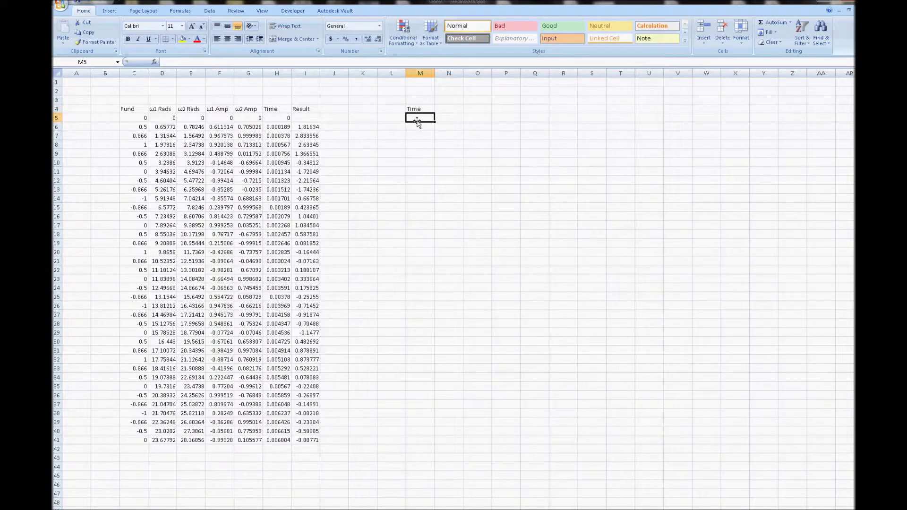
{"action": "type", "text": "0.000"}
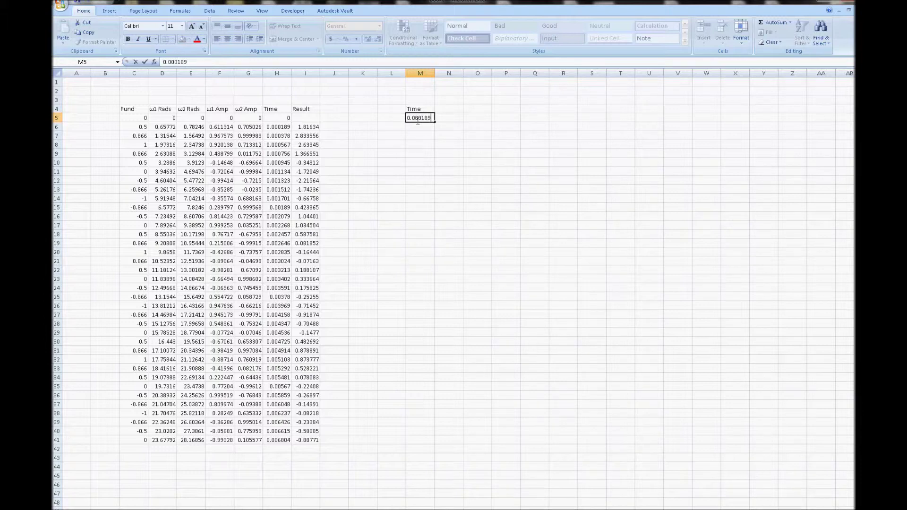
{"action": "type", "text": "189"}
{"action": "key", "text": "Return"}
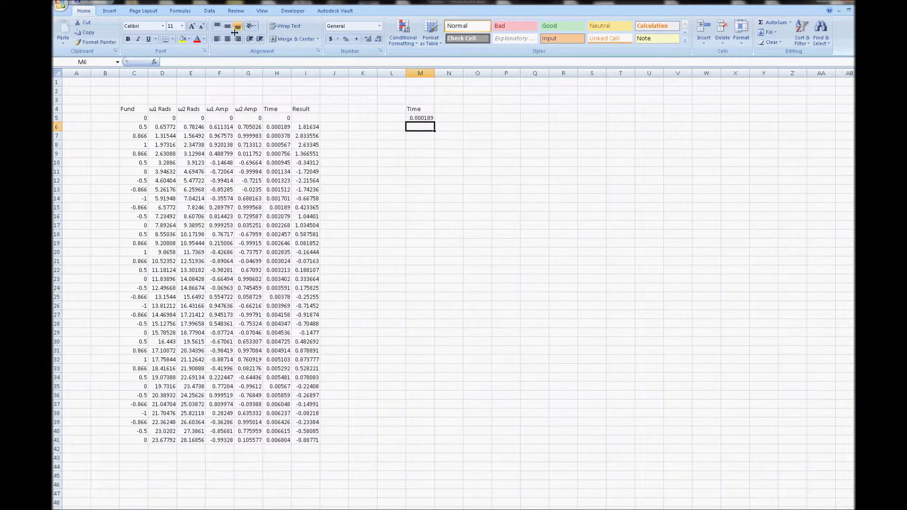
Enter the formula =M5+0.000189 in M6 and fill it down through M41
{"action": "left_click", "coordinate": [183, 61]}
{"action": "type", "text": "="}
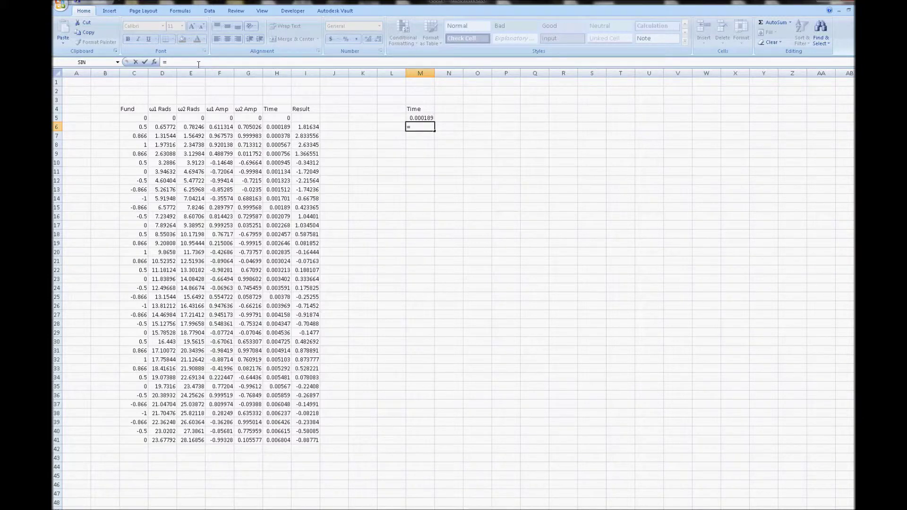
{"action": "left_click", "coordinate": [420, 119]}
{"action": "type", "text": "+.000189"}
{"action": "key", "text": "Return"}
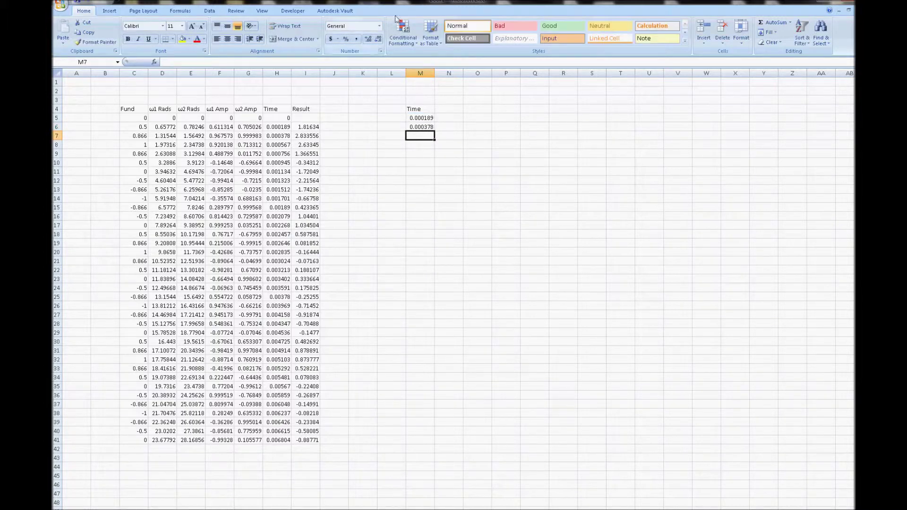
{"action": "left_click", "coordinate": [415, 128]}
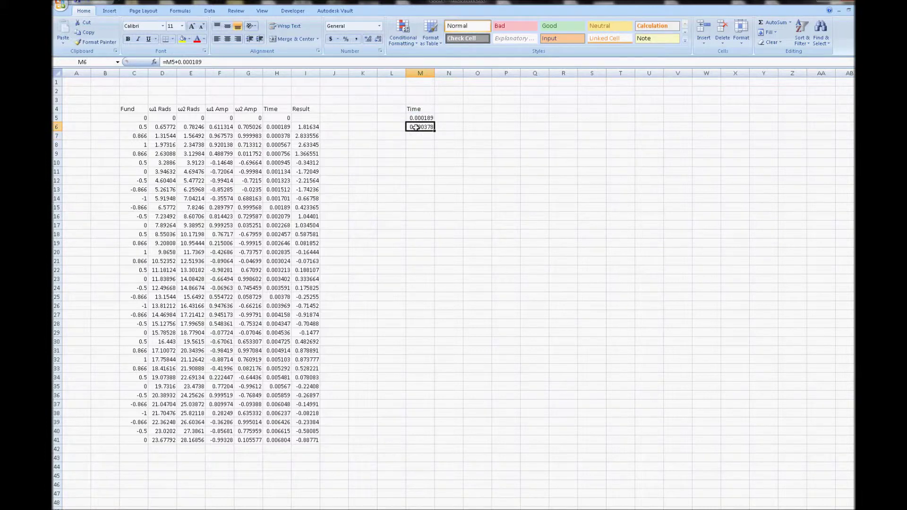
{"action": "key", "text": "ctrl+c"}
{"action": "left_click_drag", "start_coordinate": [434, 130], "coordinate": [432, 444]}
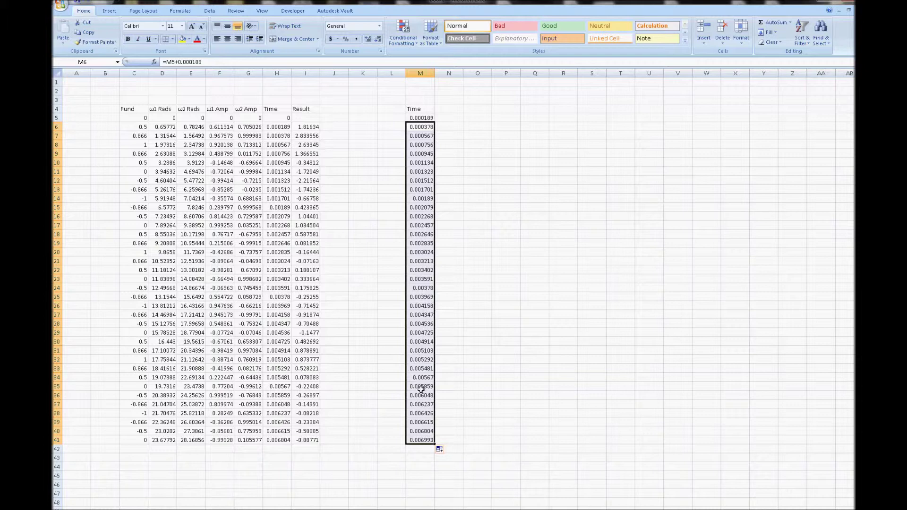
Clear the trial Time column in M4:M41
{"action": "left_click", "coordinate": [410, 110]}
{"action": "left_click_drag", "start_coordinate": [410, 112], "coordinate": [416, 440]}
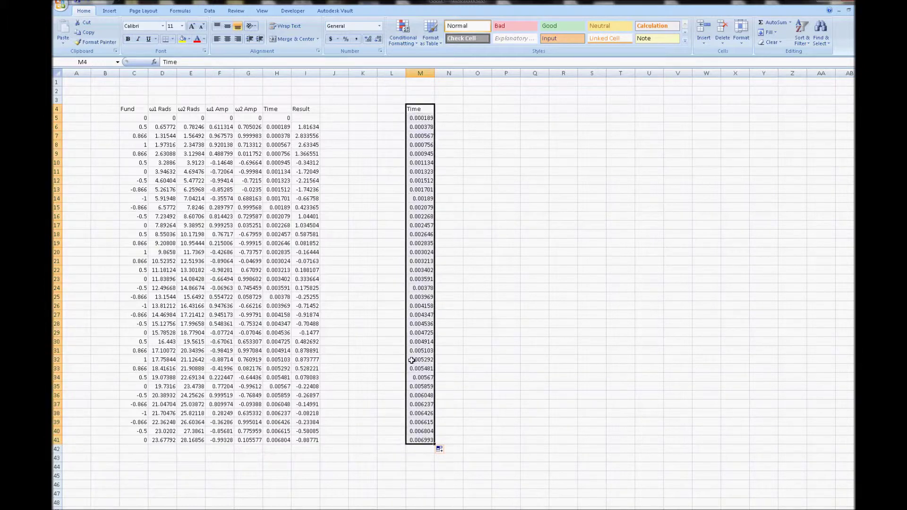
{"action": "key", "text": "Delete"}
{"action": "left_click", "coordinate": [426, 253]}
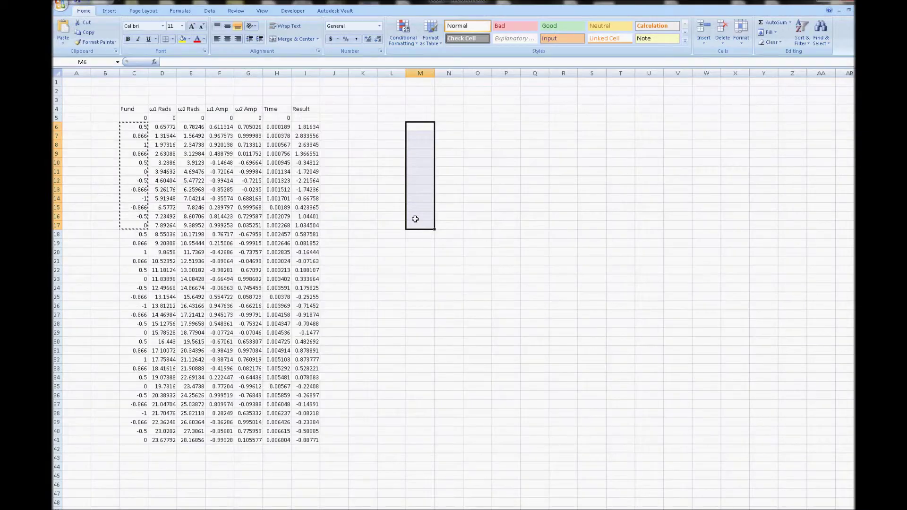
Repeat the Fund cycle copied from C6:C17 down column M, pasting it at M6, M18 and M30
{"action": "key", "text": "ctrl+v"}
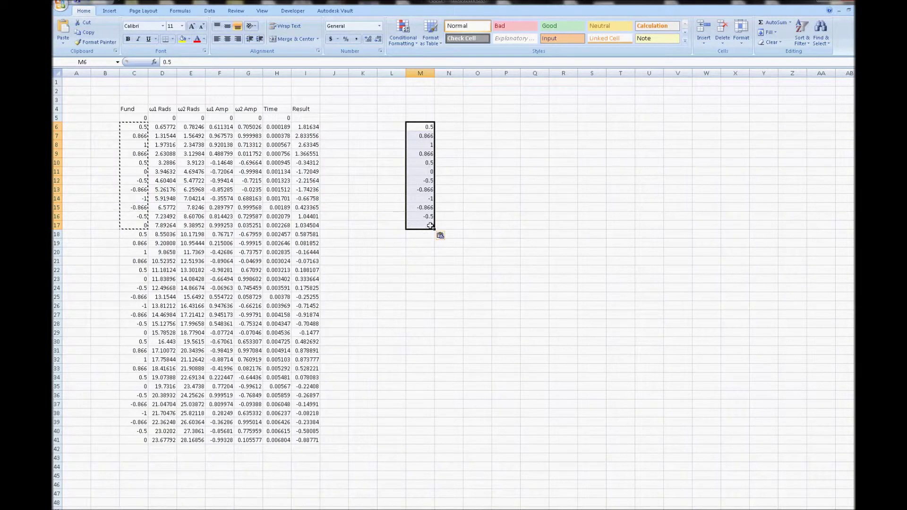
{"action": "left_click", "coordinate": [418, 232]}
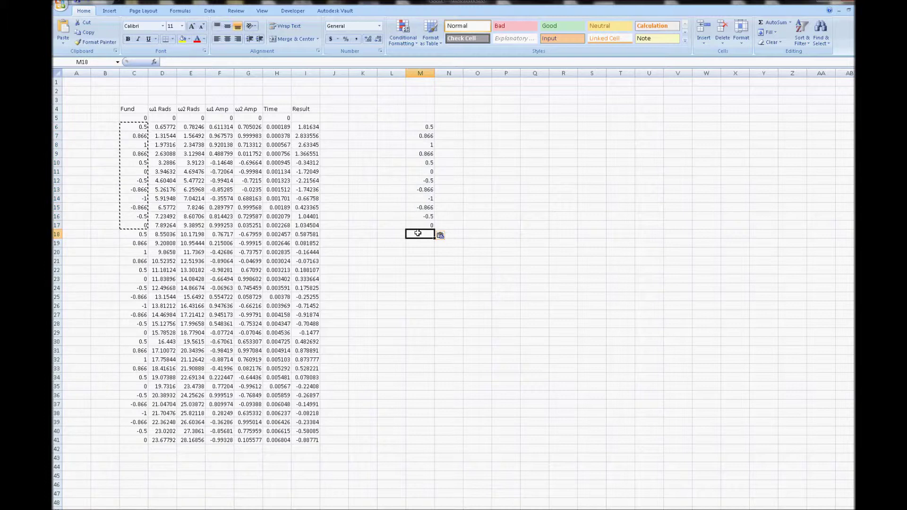
{"action": "key", "text": "ctrl+v"}
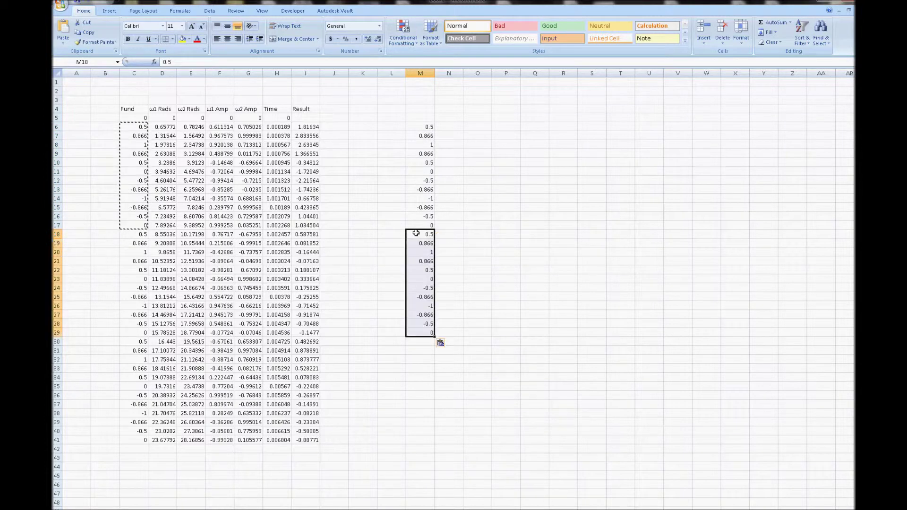
{"action": "left_click", "coordinate": [415, 338]}
{"action": "key", "text": "ctrl+v"}
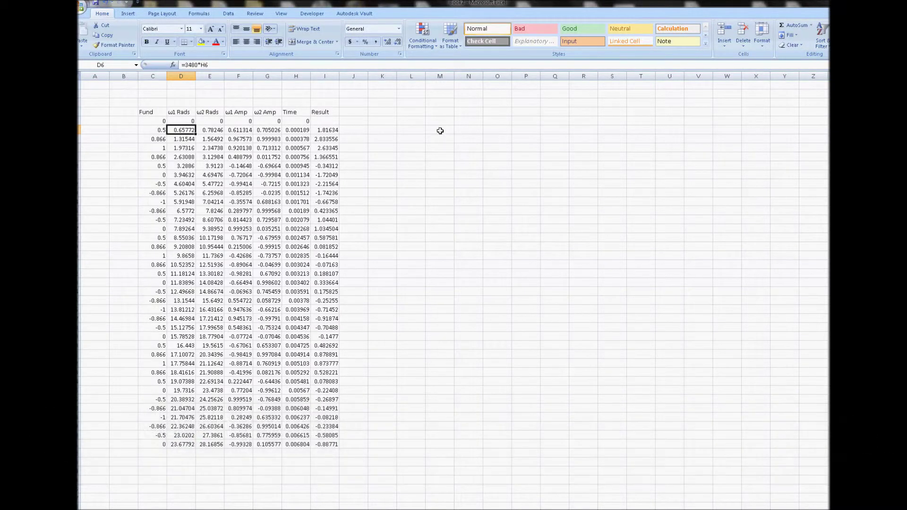
Enter the formula =3480*H6 in M6 and fill it down through M41
{"action": "left_click", "coordinate": [439, 131]}
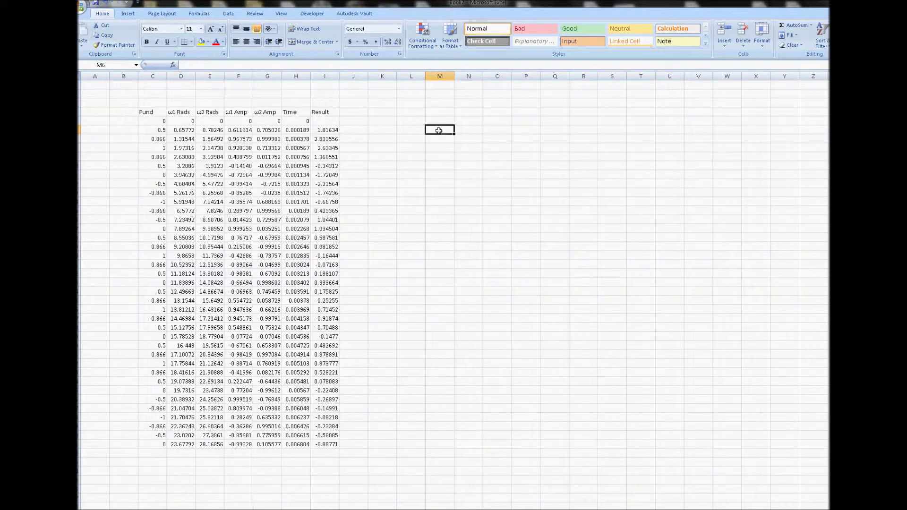
{"action": "left_click", "coordinate": [198, 66]}
{"action": "type", "text": "="}
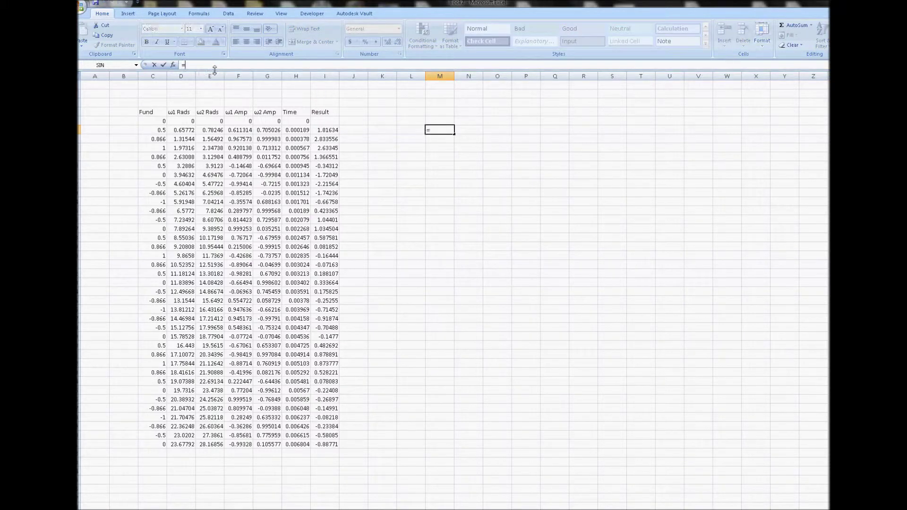
{"action": "type", "text": "3480*"}
{"action": "left_click", "coordinate": [296, 130]}
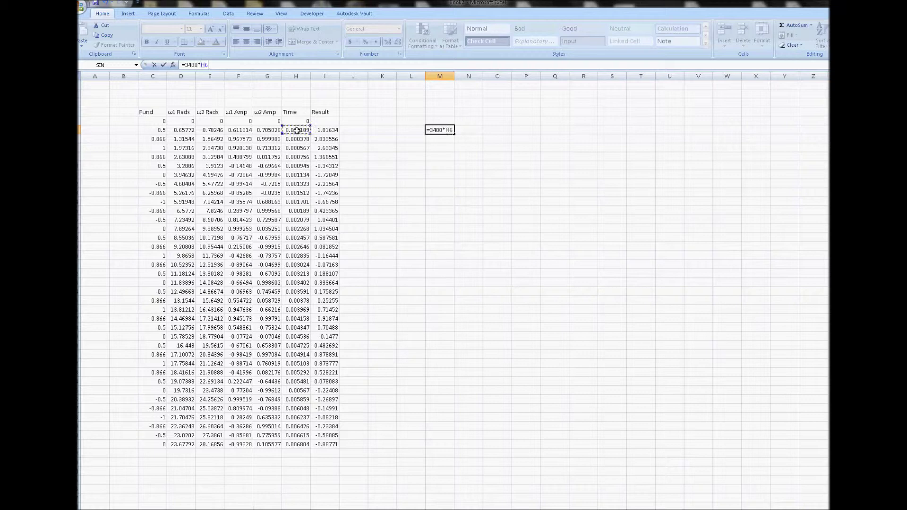
{"action": "key", "text": "Return"}
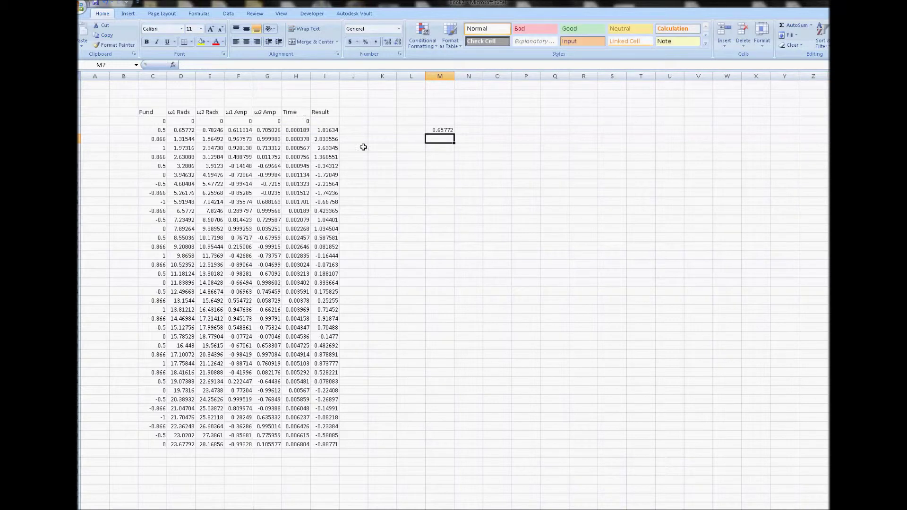
{"action": "left_click", "coordinate": [441, 130]}
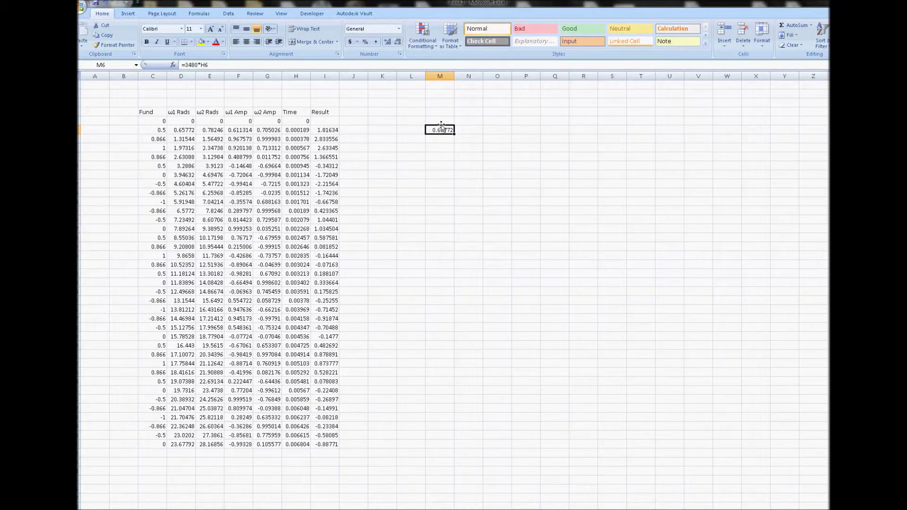
{"action": "key", "text": "ctrl+c"}
{"action": "left_click_drag", "start_coordinate": [454, 134], "coordinate": [455, 446]}
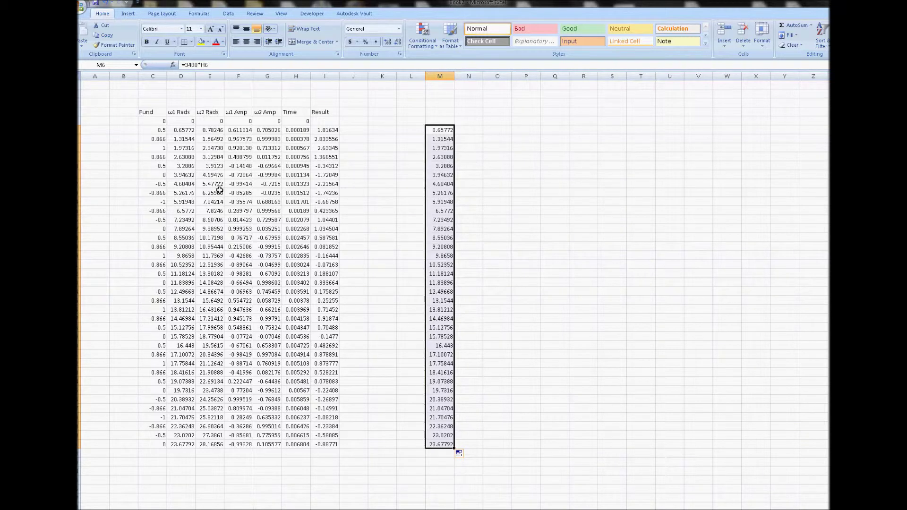
Enter the formula =4140*H6 in N6 and fill it down through N41
{"action": "left_click", "coordinate": [472, 130]}
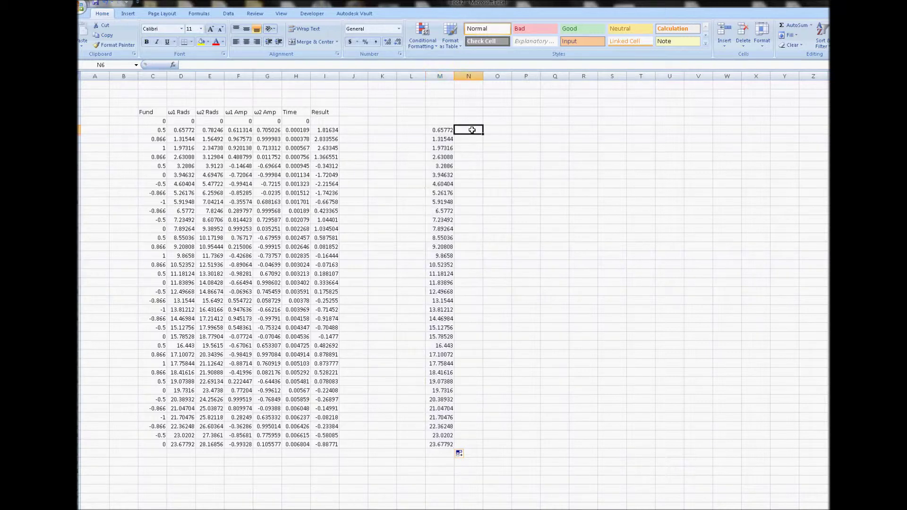
{"action": "left_click", "coordinate": [204, 65]}
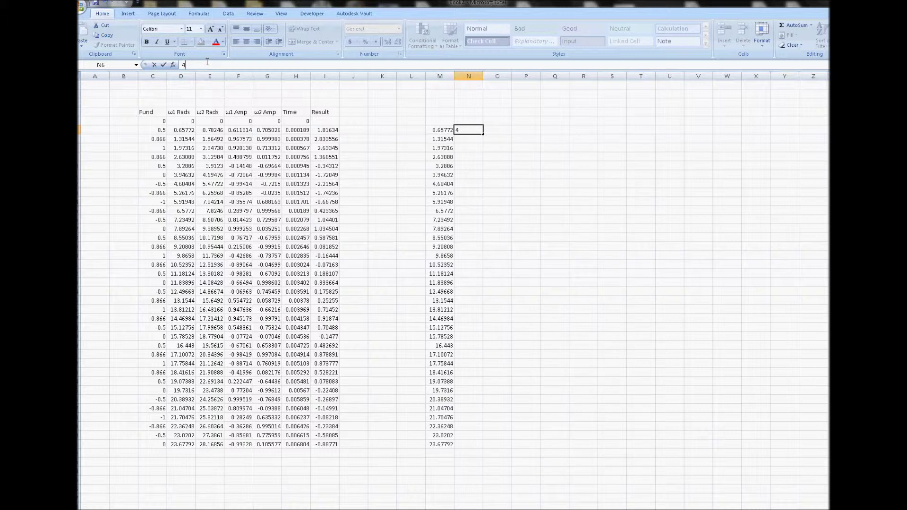
{"action": "type", "text": "4"}
{"action": "key", "text": "BackSpace"}
{"action": "type", "text": "=4140"}
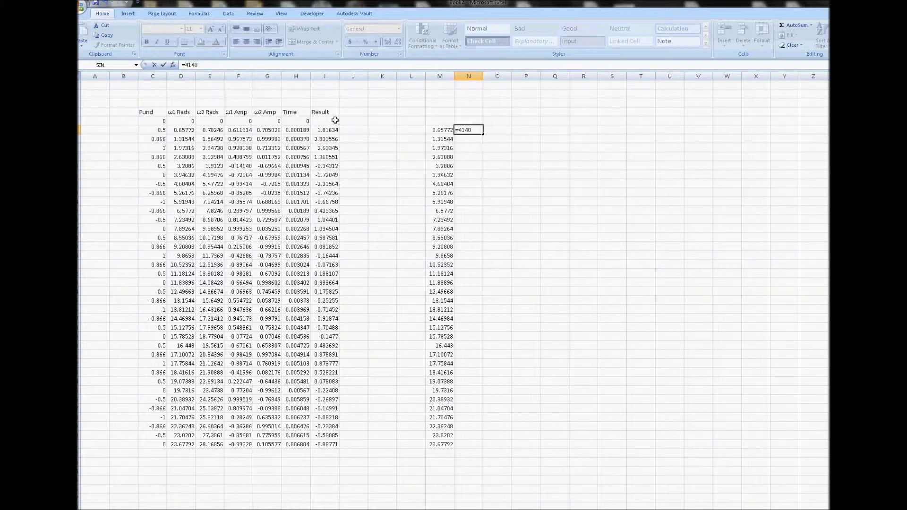
{"action": "type", "text": "*"}
{"action": "left_click", "coordinate": [300, 132]}
{"action": "key", "text": "Return"}
{"action": "left_click", "coordinate": [462, 130]}
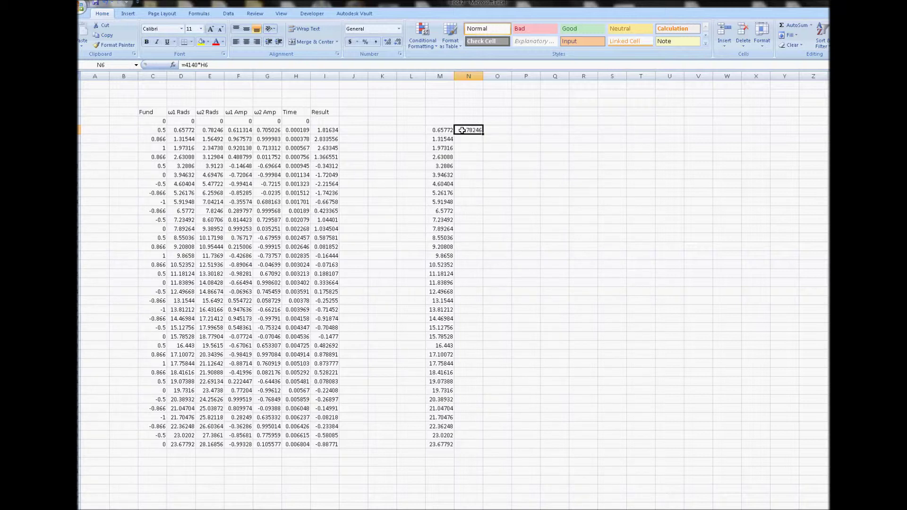
{"action": "left_click_drag", "start_coordinate": [482, 134], "coordinate": [492, 448]}
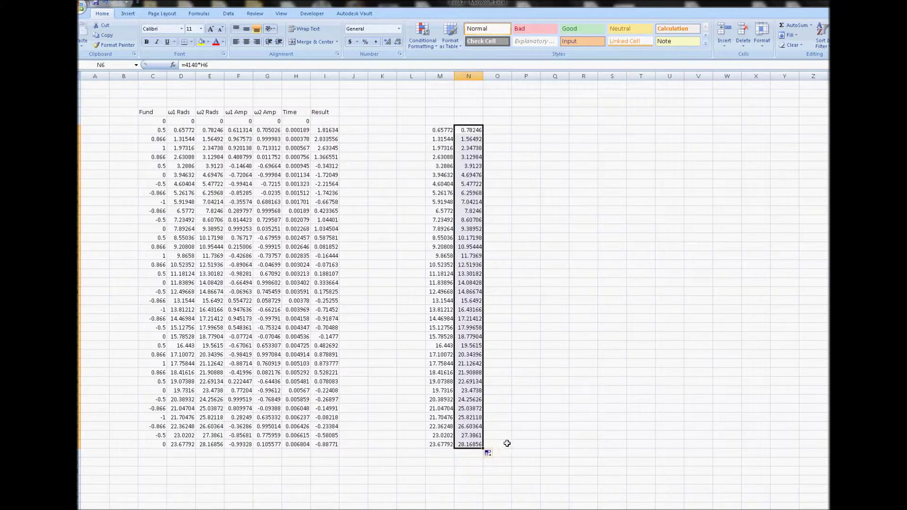
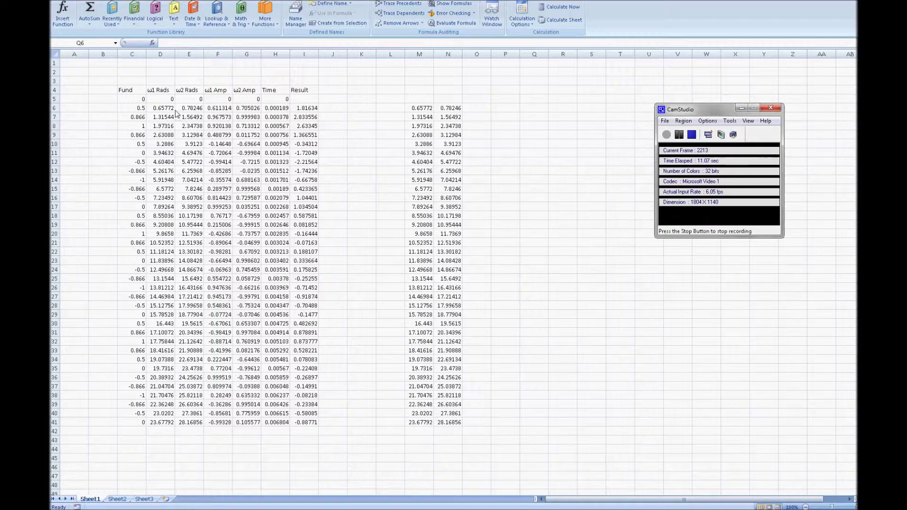
Enter the formula =SIN(D6) in Q6 and fill it down through Q41
{"action": "left_click", "coordinate": [502, 108]}
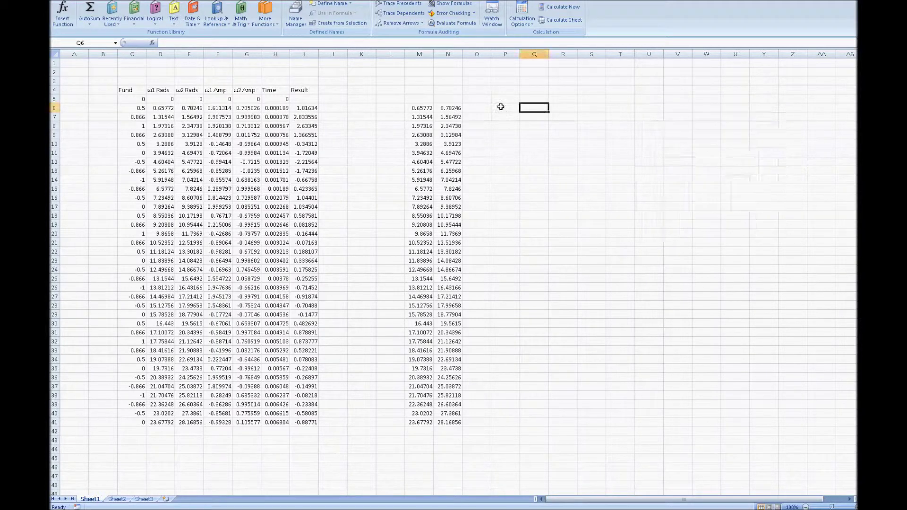
{"action": "left_click", "coordinate": [197, 43]}
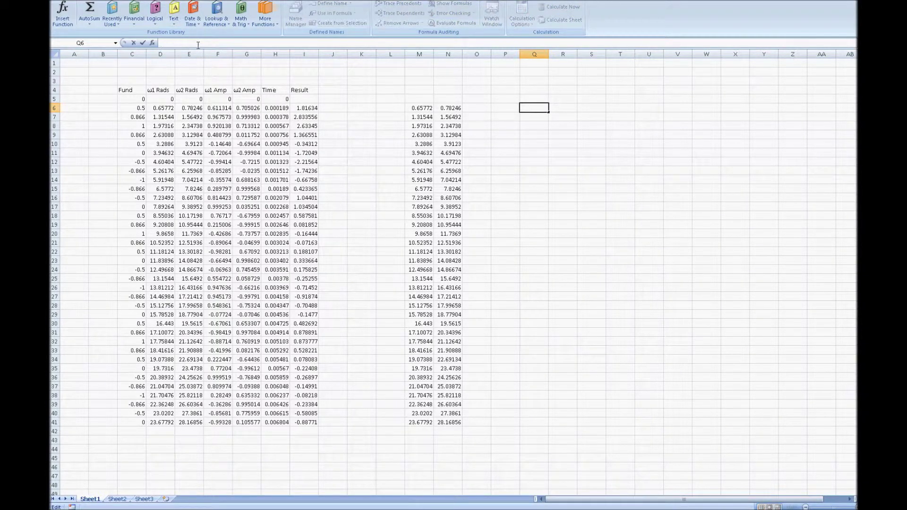
{"action": "type", "text": "=SIN"}
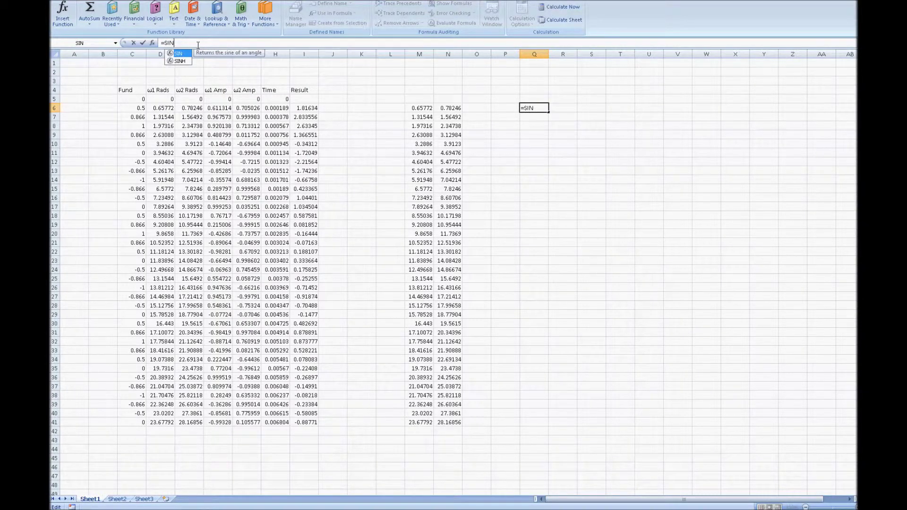
{"action": "type", "text": "("}
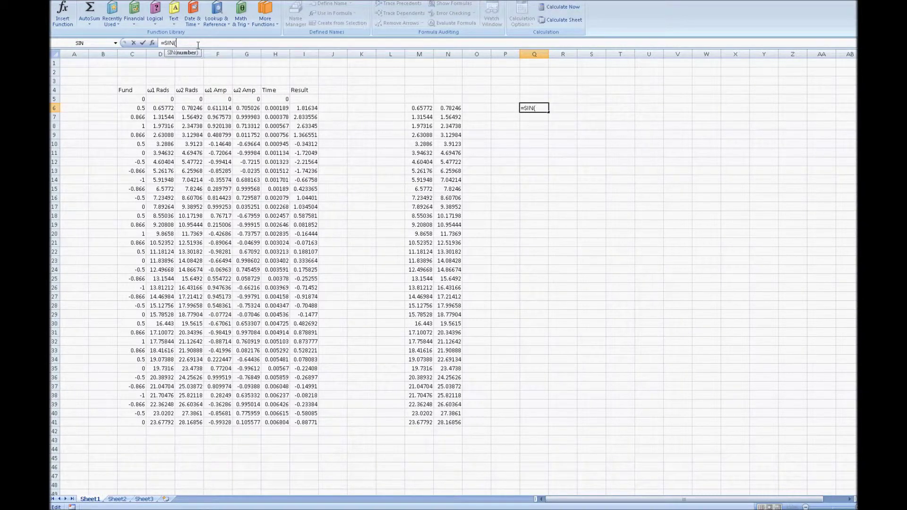
{"action": "left_click", "coordinate": [168, 110]}
{"action": "type", "text": ")"}
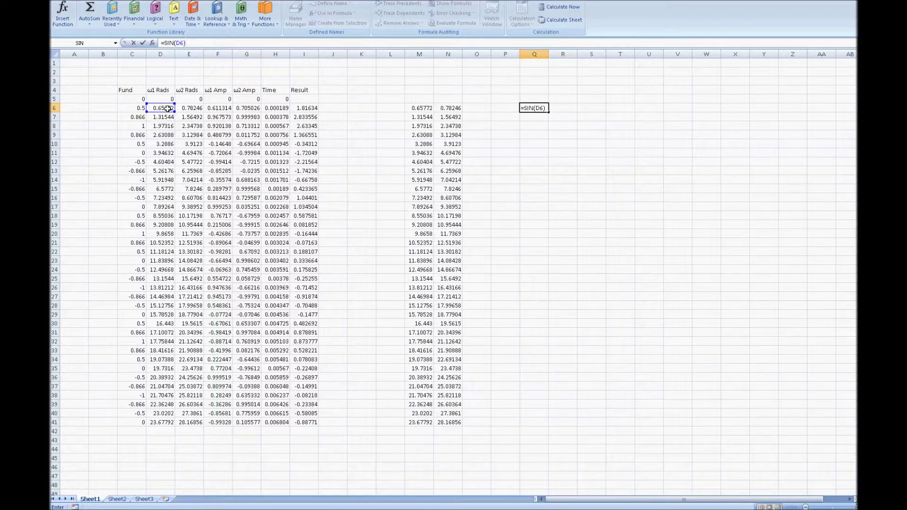
{"action": "key", "text": "Return"}
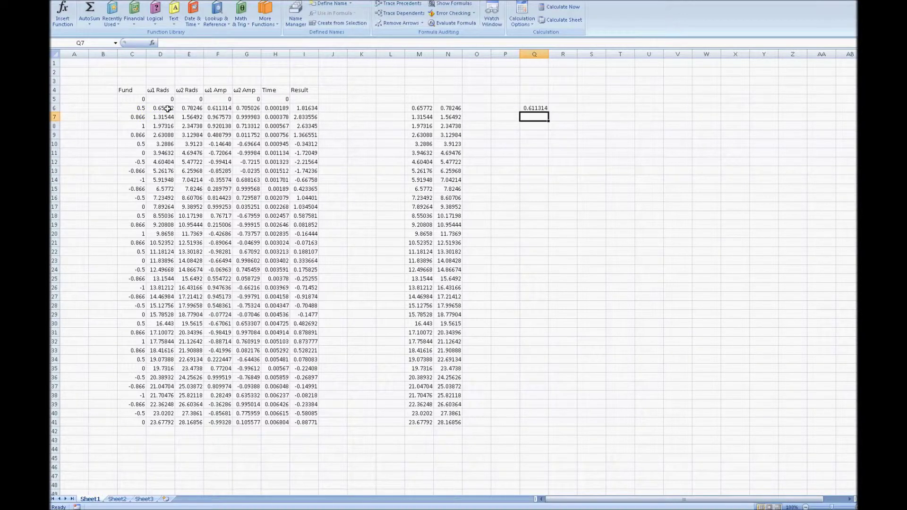
{"action": "left_click", "coordinate": [543, 108]}
{"action": "key", "text": "ctrl+c"}
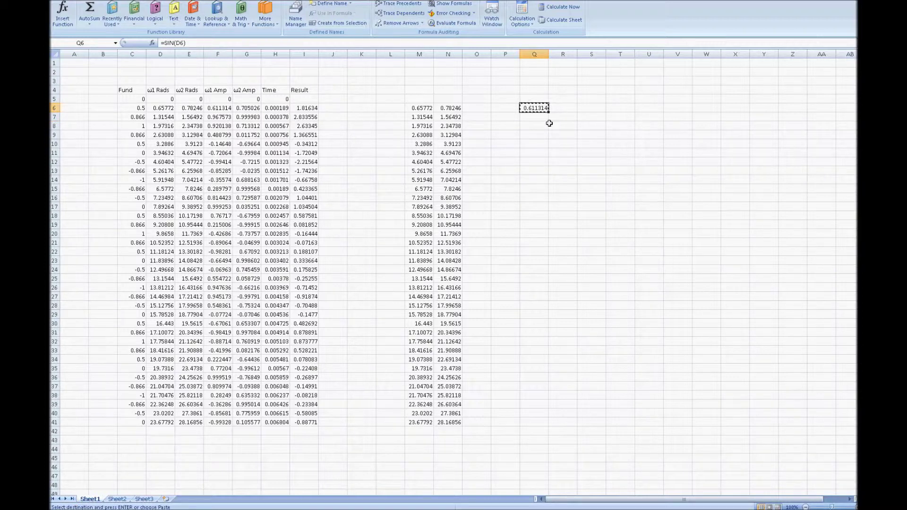
{"action": "left_click_drag", "start_coordinate": [548, 113], "coordinate": [531, 424]}
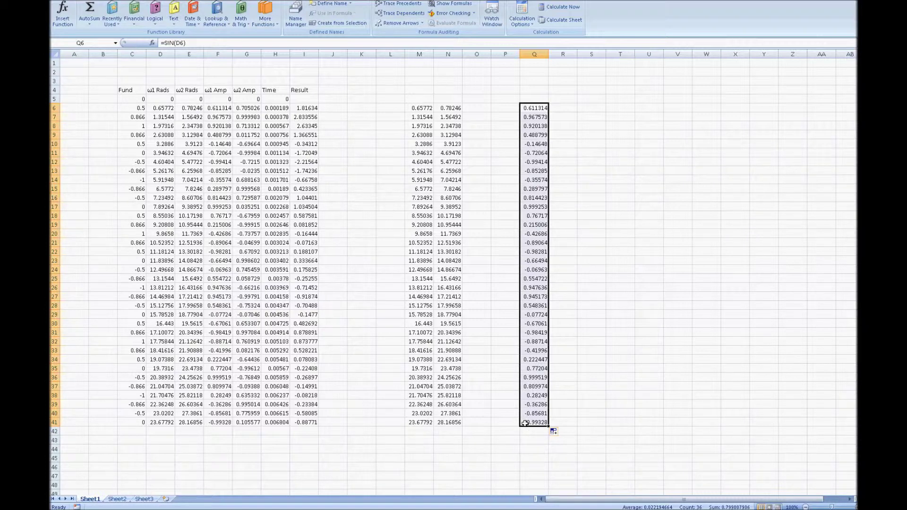
Enter the formula =SIN(E6) in R6 and fill it down through R41
{"action": "left_click", "coordinate": [566, 109]}
{"action": "left_click", "coordinate": [218, 44]}
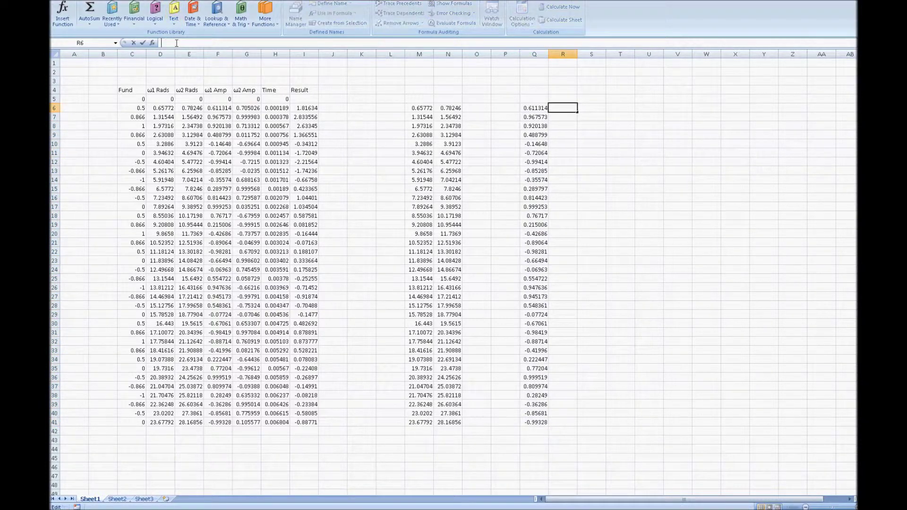
{"action": "type", "text": "=SIN"}
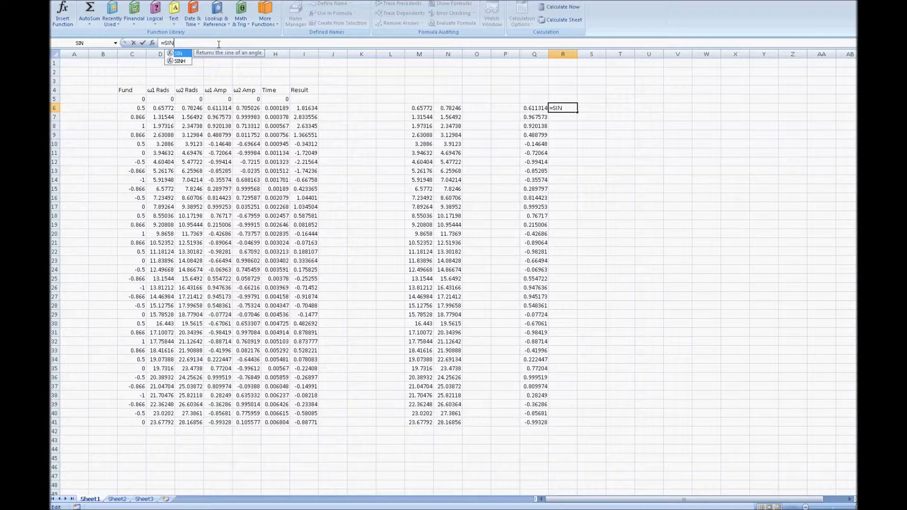
{"action": "type", "text": "("}
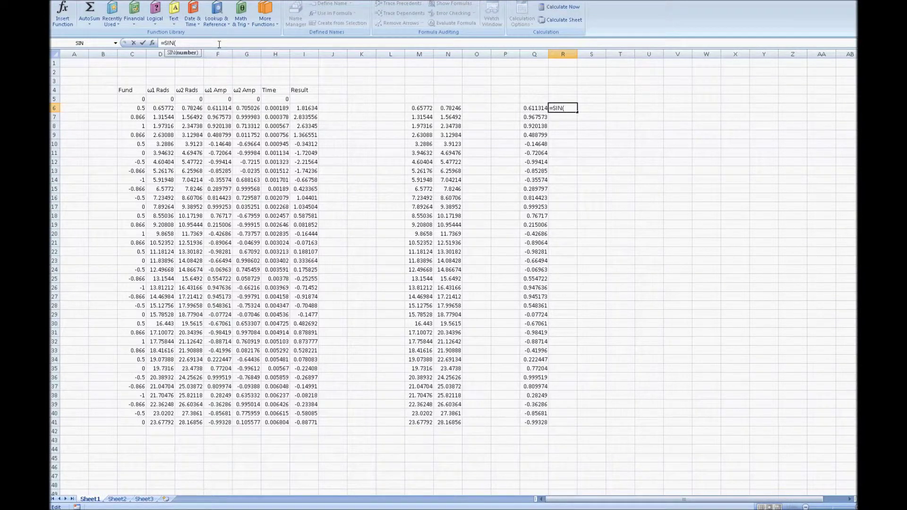
{"action": "left_click", "coordinate": [191, 110]}
{"action": "key", "text": "Return"}
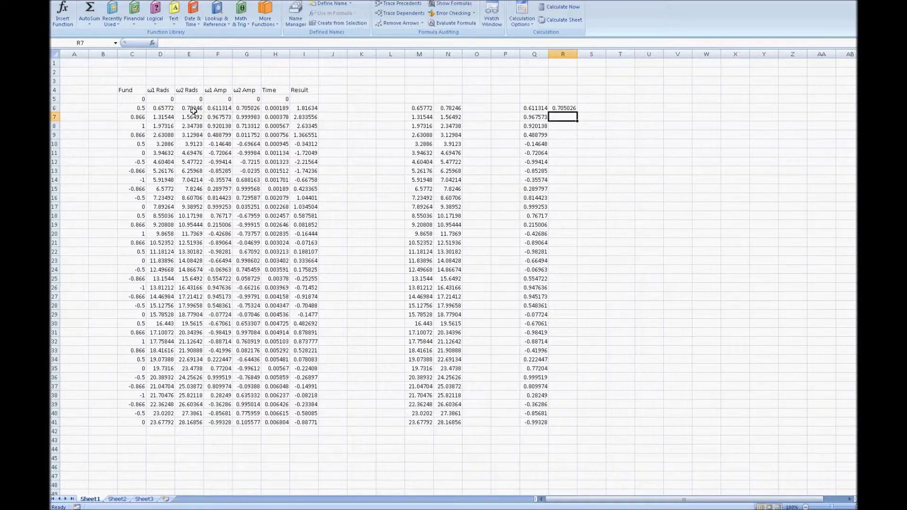
{"action": "left_click", "coordinate": [564, 108]}
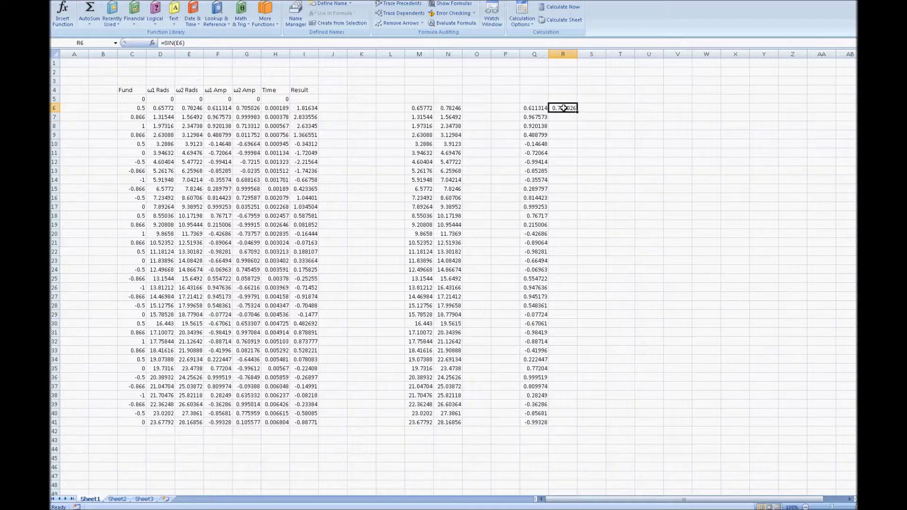
{"action": "key", "text": "ctrl+c"}
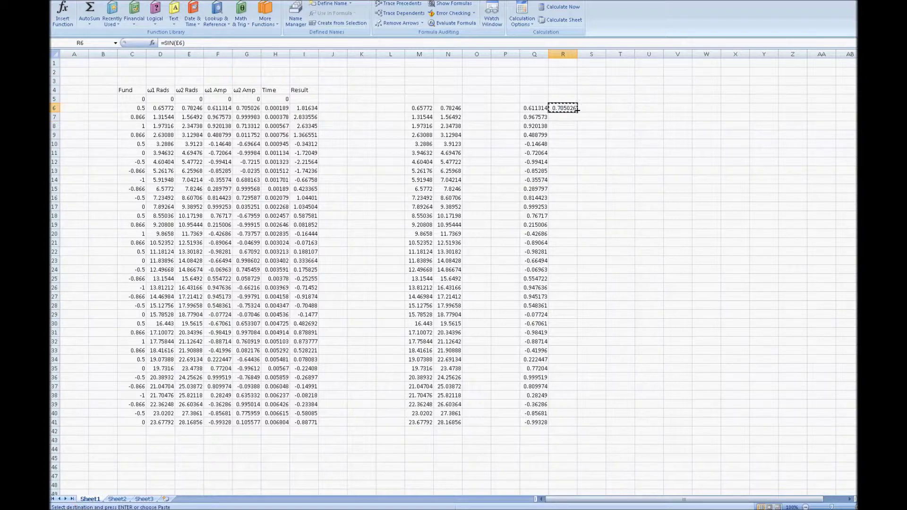
{"action": "left_click_drag", "start_coordinate": [577, 109], "coordinate": [559, 422]}
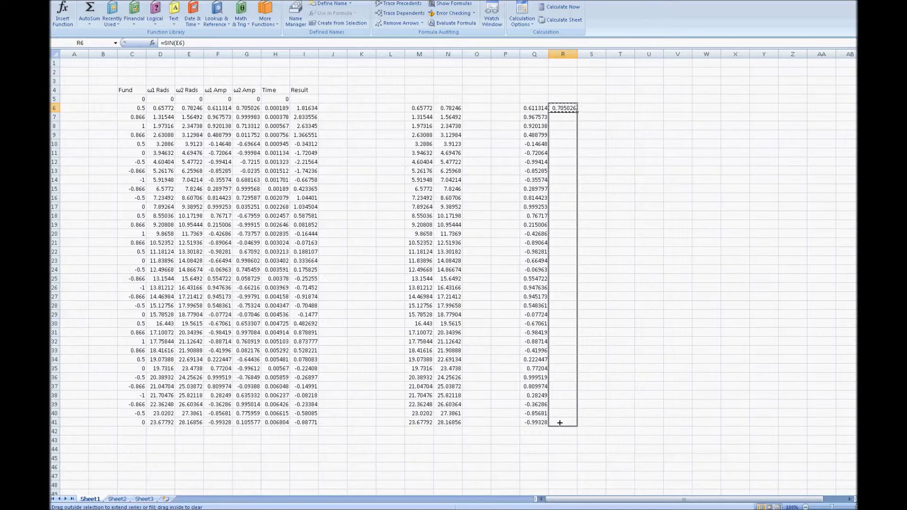
{"action": "left_click_drag", "start_coordinate": [560, 422], "coordinate": [559, 423]}
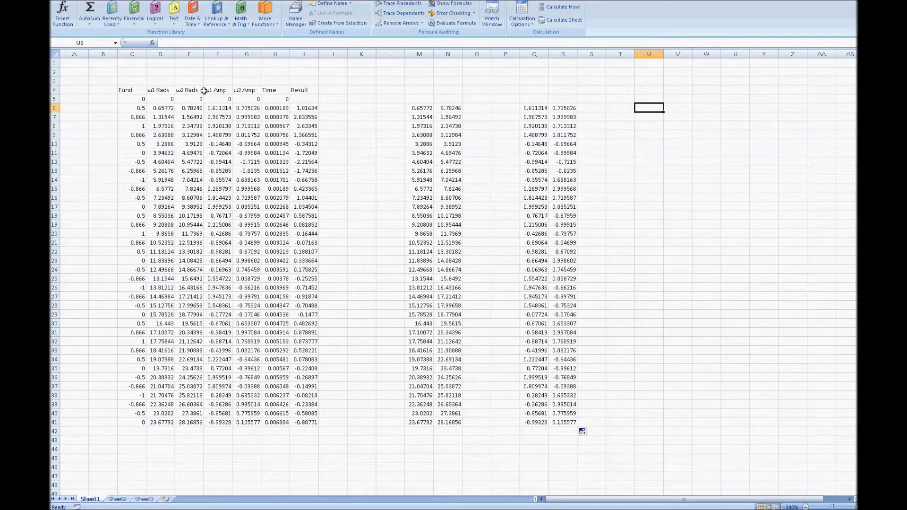
Enter the formula =C6+Q6+R6 in U6 and fill it down through U41
{"action": "left_click", "coordinate": [176, 45]}
{"action": "type", "text": "="}
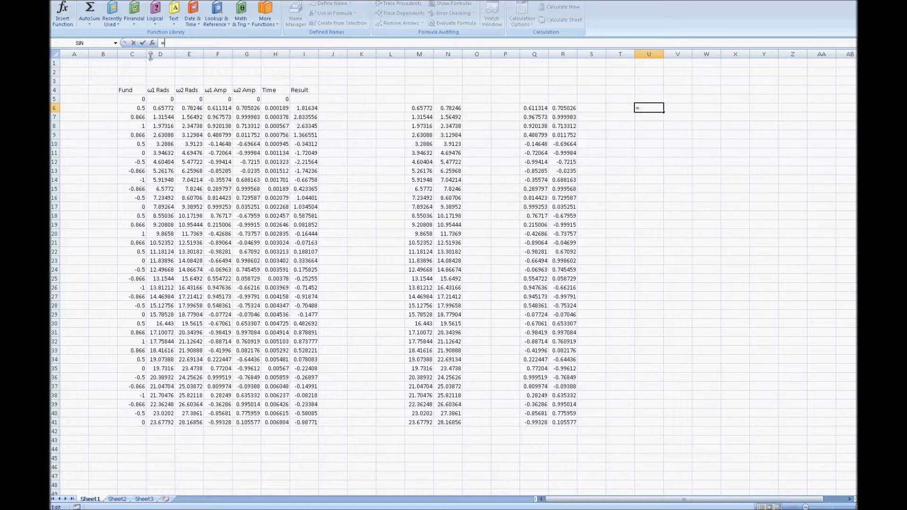
{"action": "left_click", "coordinate": [143, 107]}
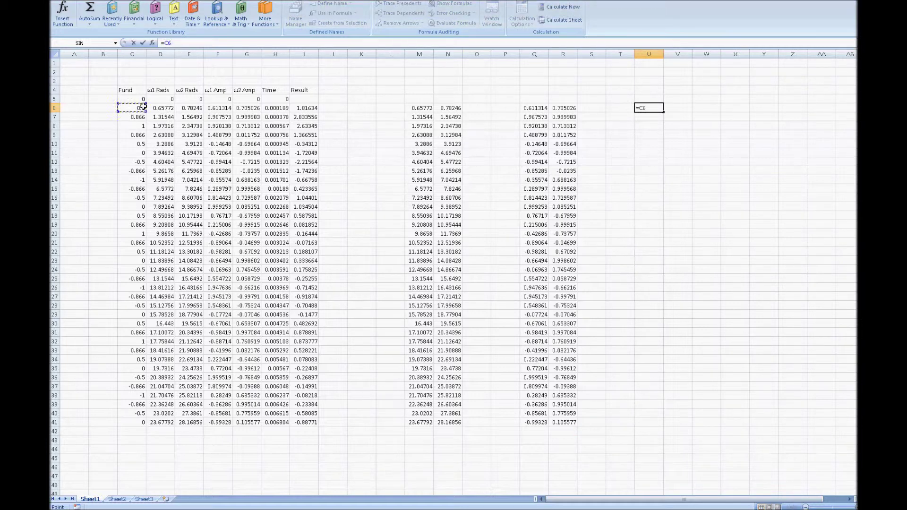
{"action": "type", "text": "+"}
{"action": "left_click", "coordinate": [533, 108]}
{"action": "type", "text": "+"}
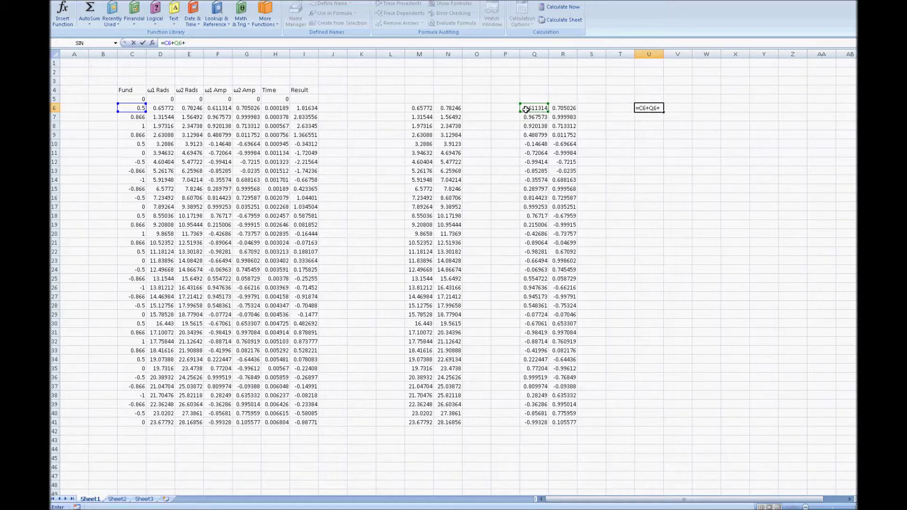
{"action": "left_click", "coordinate": [570, 106]}
{"action": "key", "text": "Return"}
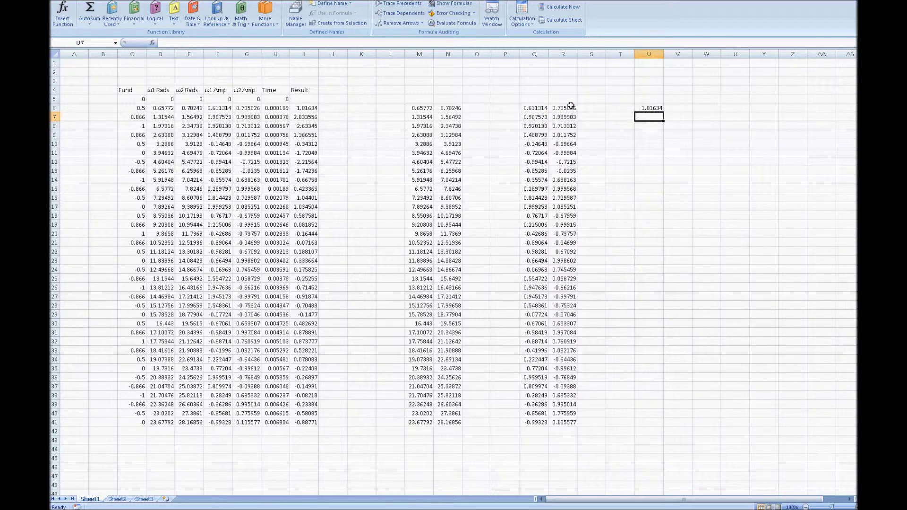
{"action": "left_click", "coordinate": [652, 109]}
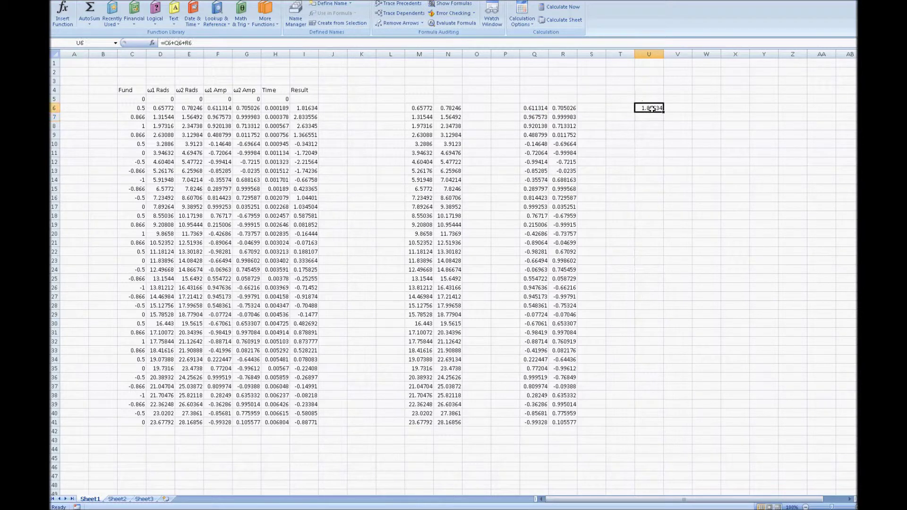
{"action": "left_click_drag", "start_coordinate": [663, 112], "coordinate": [667, 431]}
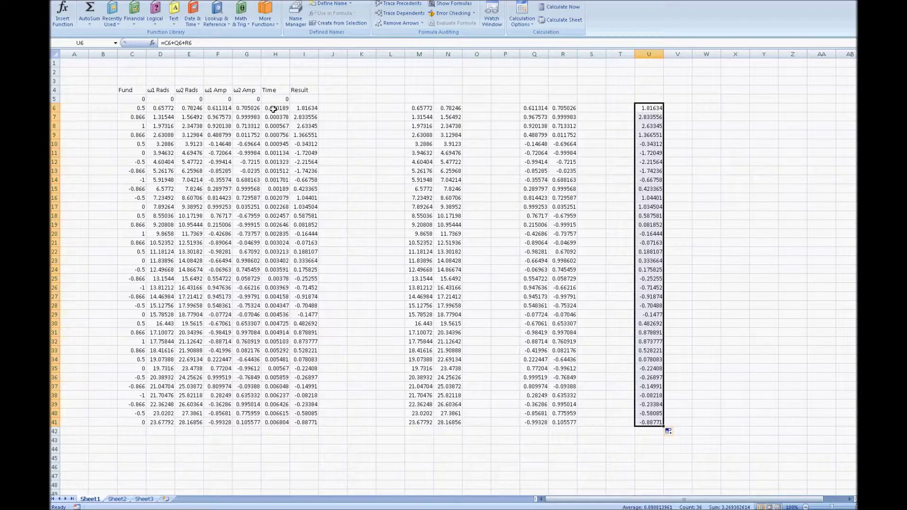
Fill the empty first Result cell I5 with 0
{"action": "left_click", "coordinate": [304, 99]}
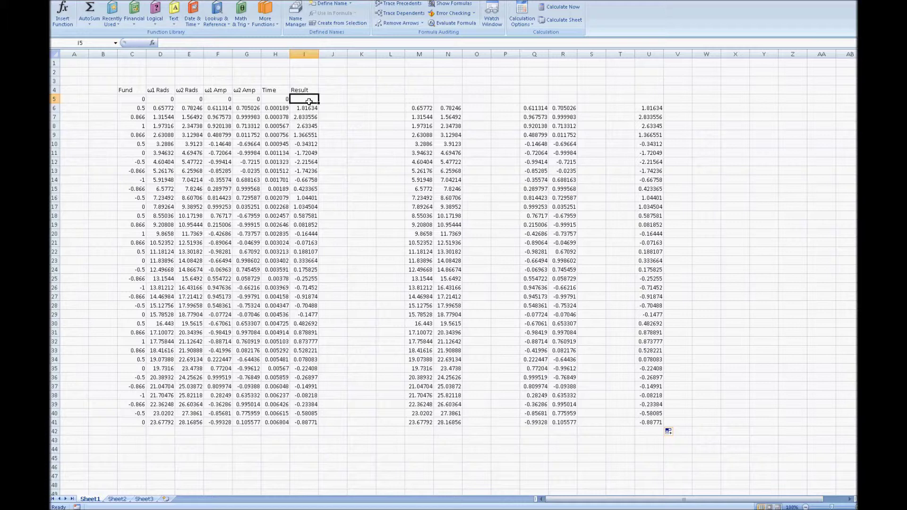
{"action": "key", "text": "ctrl+v"}
{"action": "left_click", "coordinate": [363, 135]}
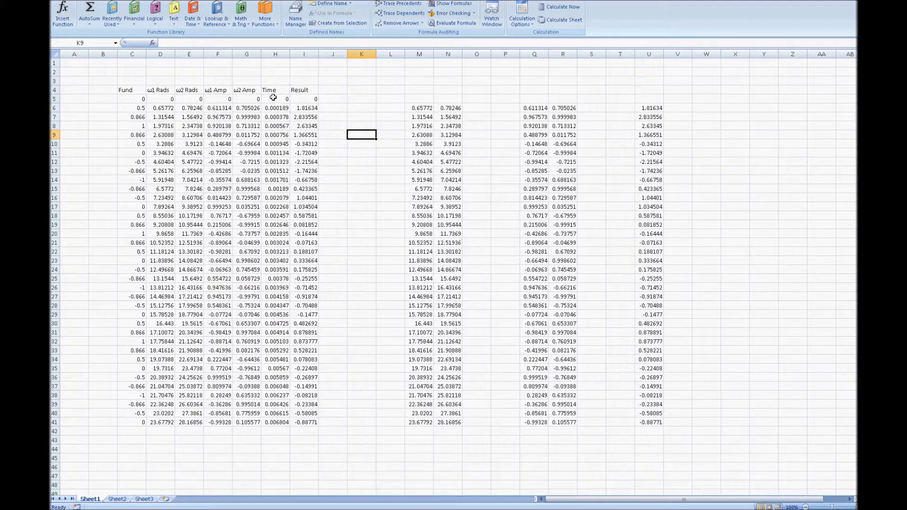
Insert a basic 2-D line chart of the Time and Result data in H5:I41 and move it up to start around L4
{"action": "left_click_drag", "start_coordinate": [273, 99], "coordinate": [299, 421]}
{"action": "key", "text": "alt+n"}
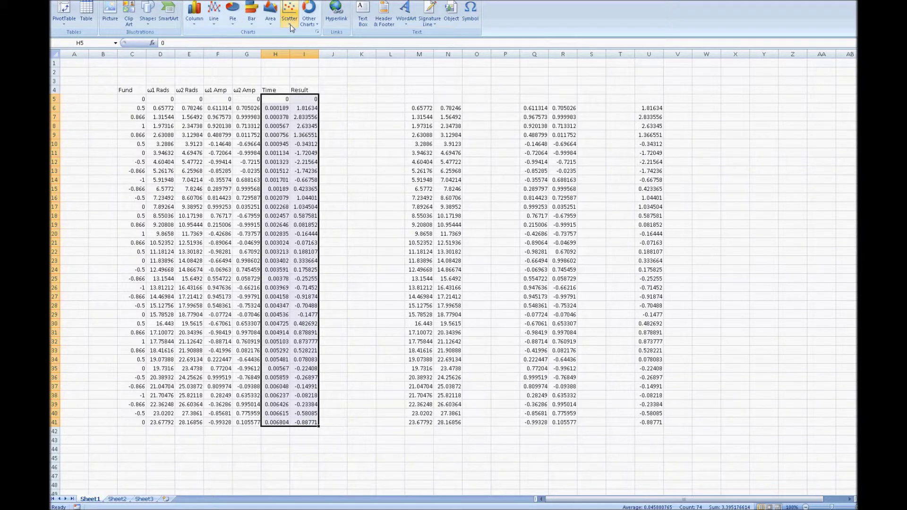
{"action": "left_click", "coordinate": [214, 12]}
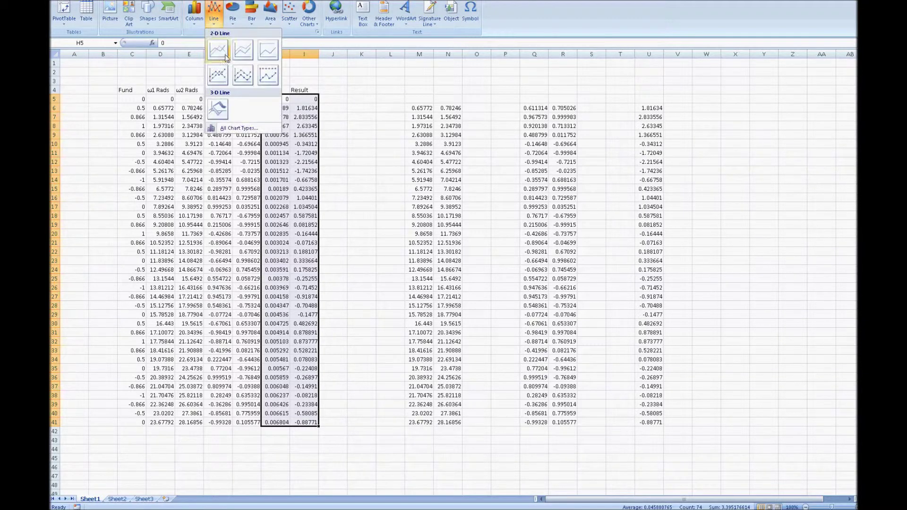
{"action": "left_click", "coordinate": [224, 52]}
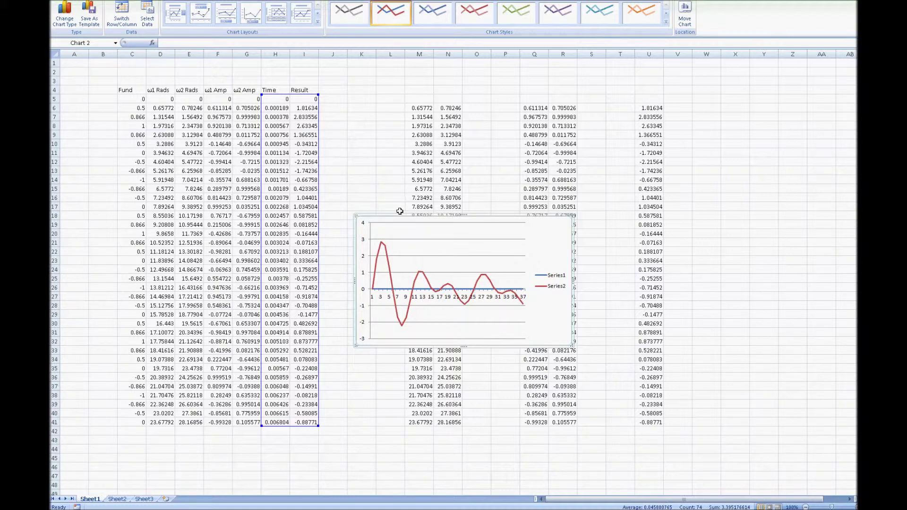
{"action": "left_click_drag", "start_coordinate": [400, 218], "coordinate": [577, 123]}
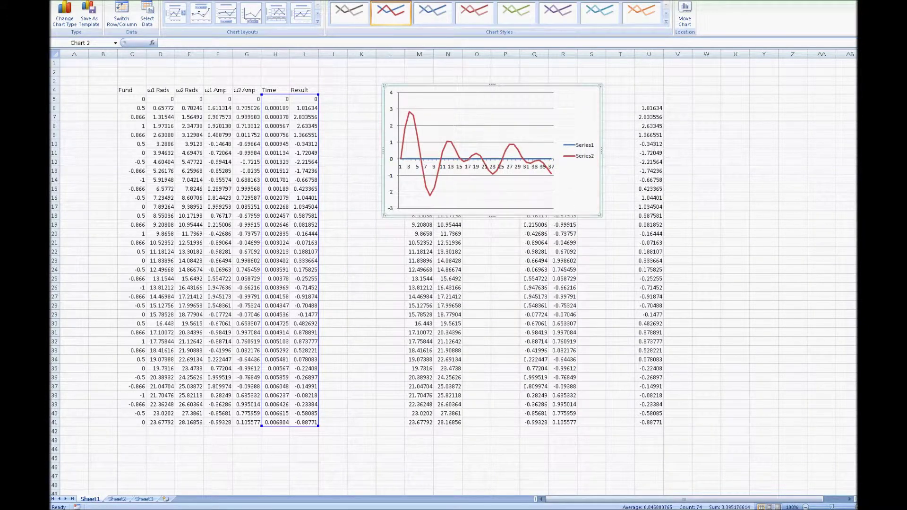
Switch to the circuit simulator and move the Analysis Graphs window slightly higher to view the Circuit1 oscilloscope waveform
{"action": "key", "text": "alt+Tab"}
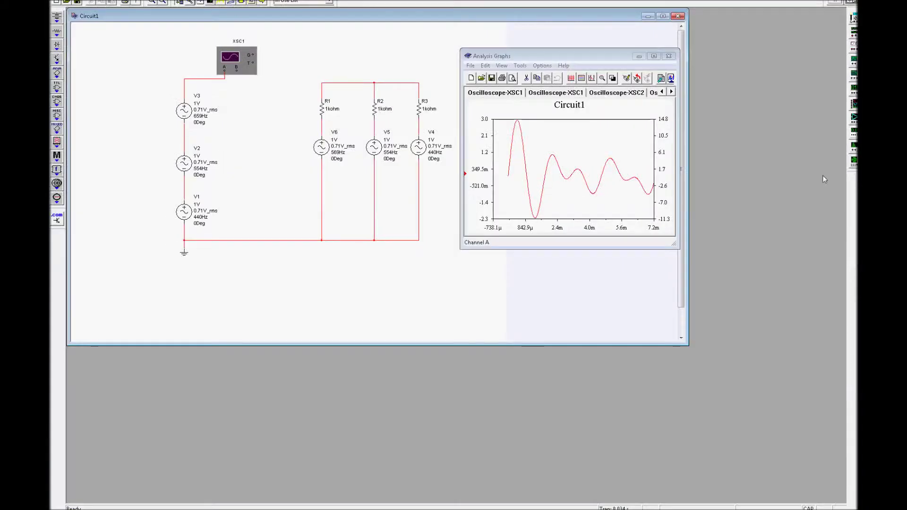
{"action": "mouse_move", "coordinate": [535, 57]}
{"action": "left_mouse_down"}
{"action": "mouse_move", "coordinate": [521, 36]}
{"action": "mouse_move", "coordinate": [529, 40]}
{"action": "left_mouse_up"}
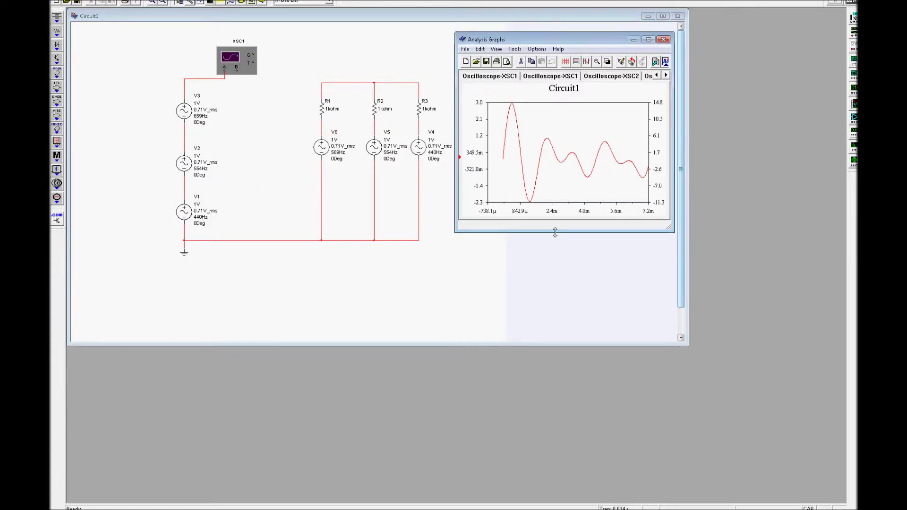